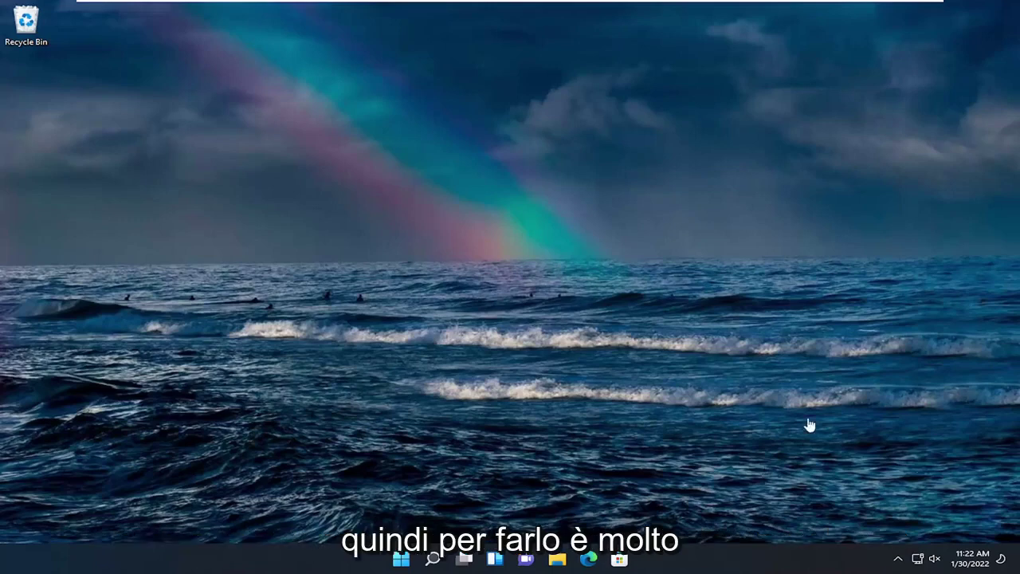
Step: Search 'group poli' to launch Edit group policy, then enlarge the window and widen its tree pane
left_click(433, 561)
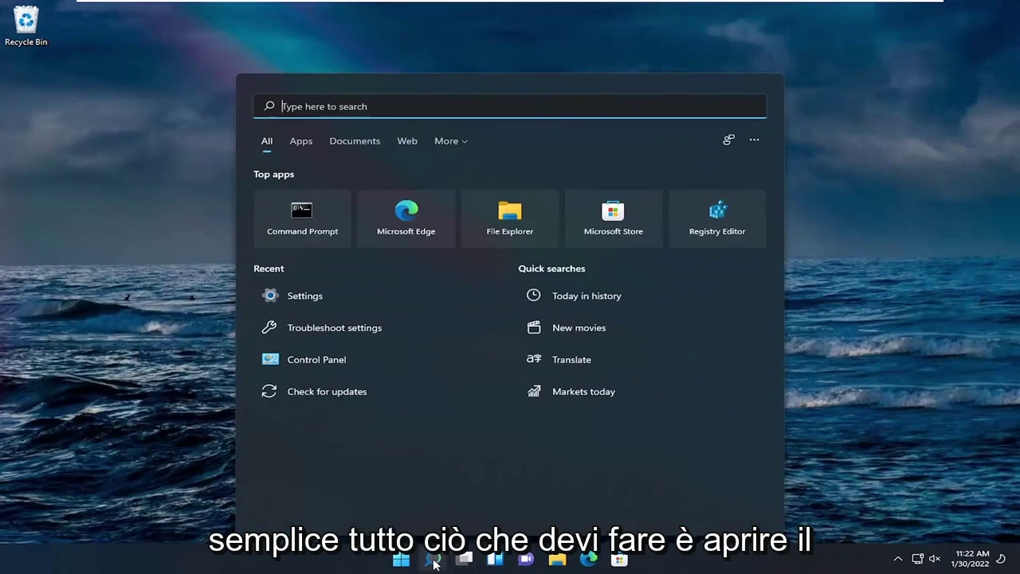
type("gr")
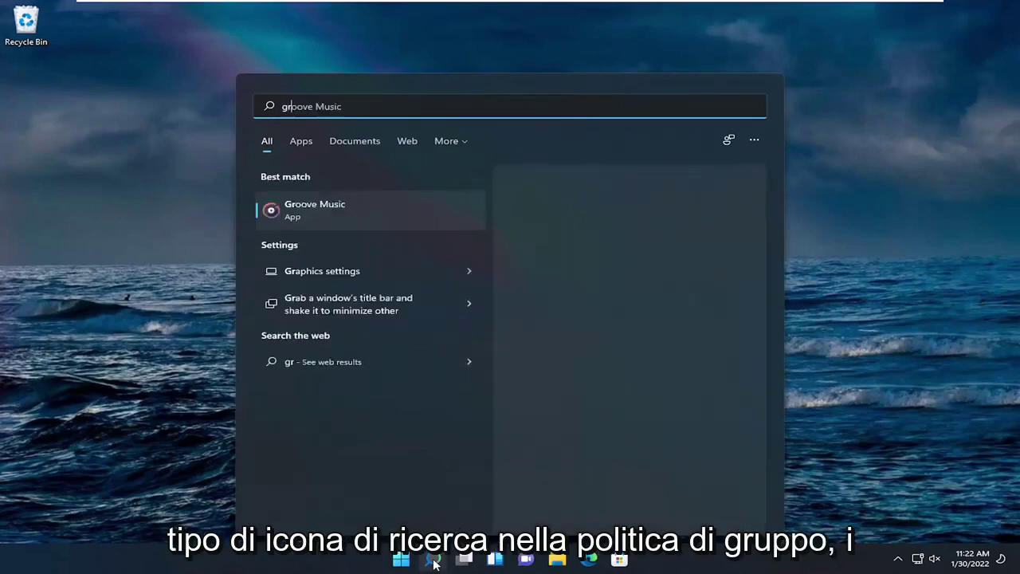
type("oup poli")
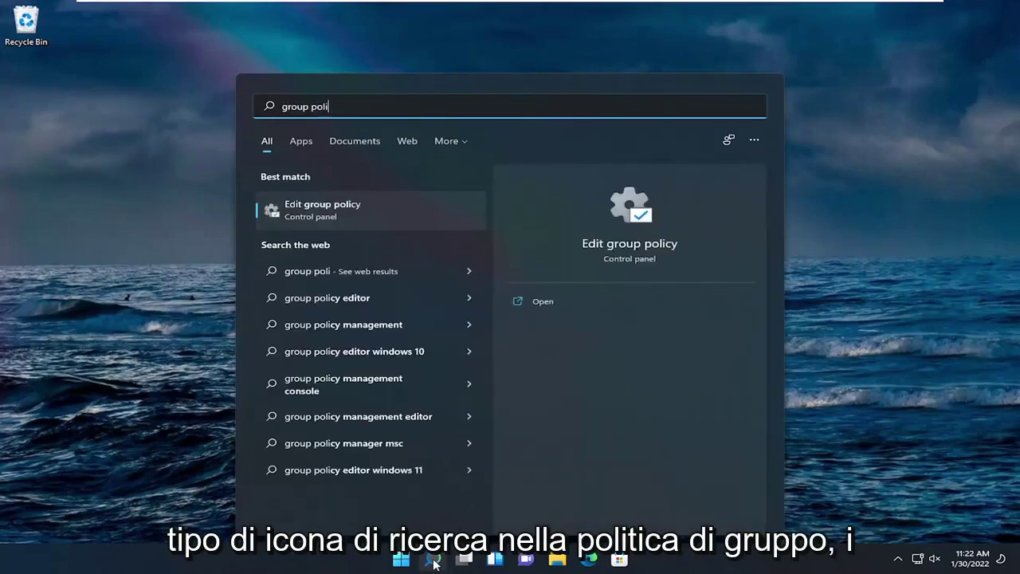
left_click(344, 207)
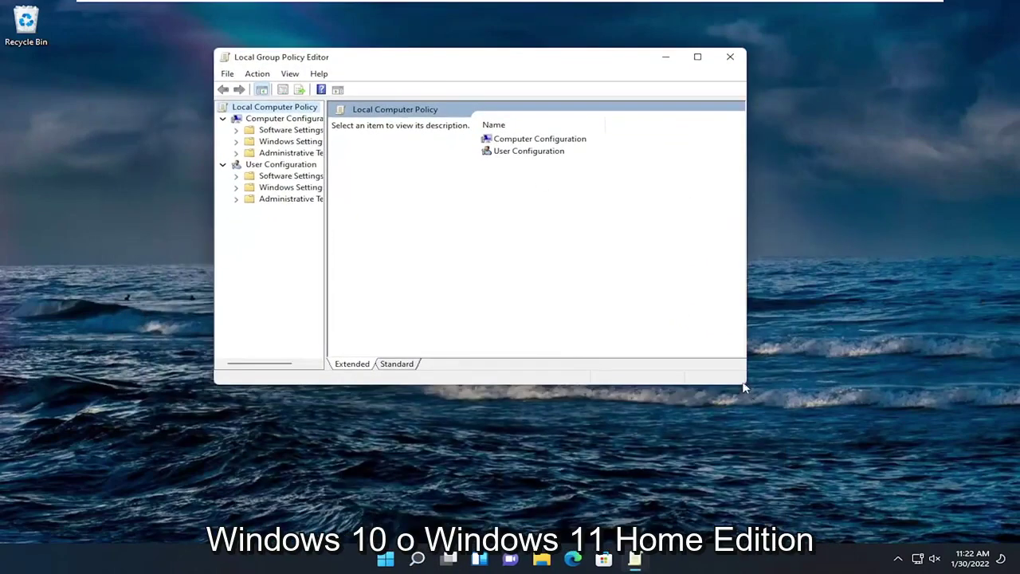
left_click_drag(744, 384, 828, 498)
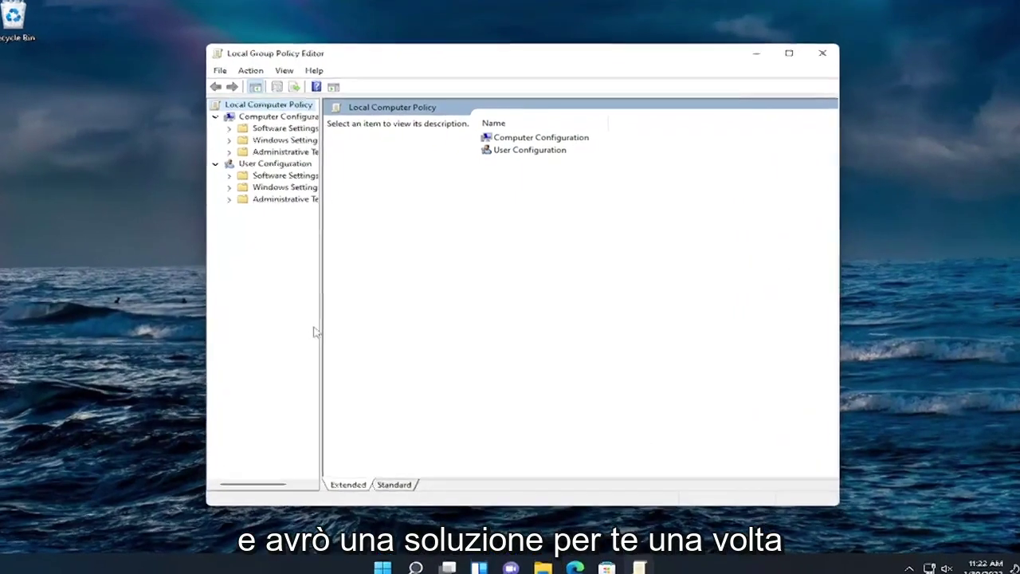
left_click_drag(326, 323, 398, 333)
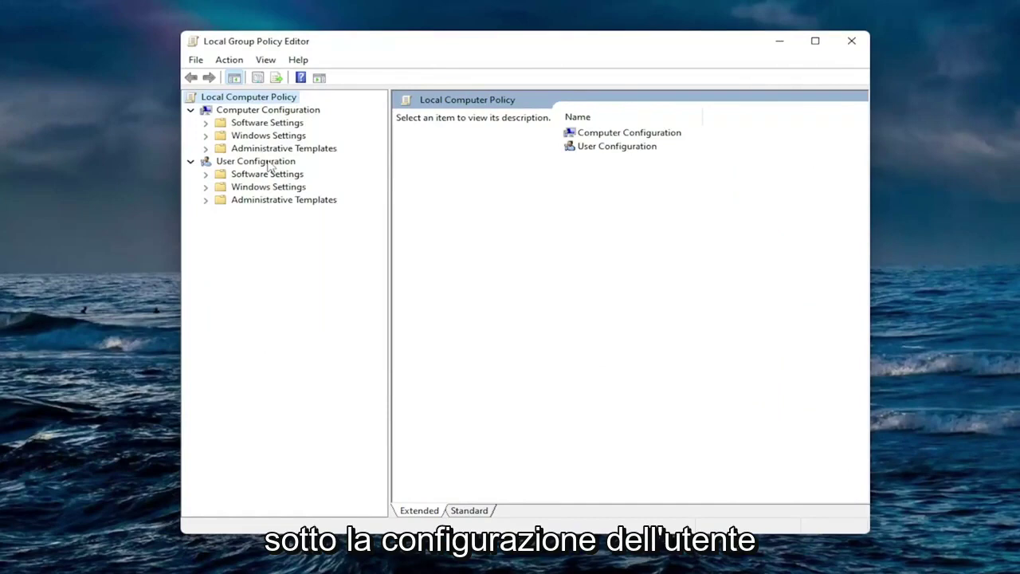
Step: Under User Configuration > Administrative Templates, list Start Menu and Taskbar and select 'Remove Clock from the system notification area'
double_click(281, 200)
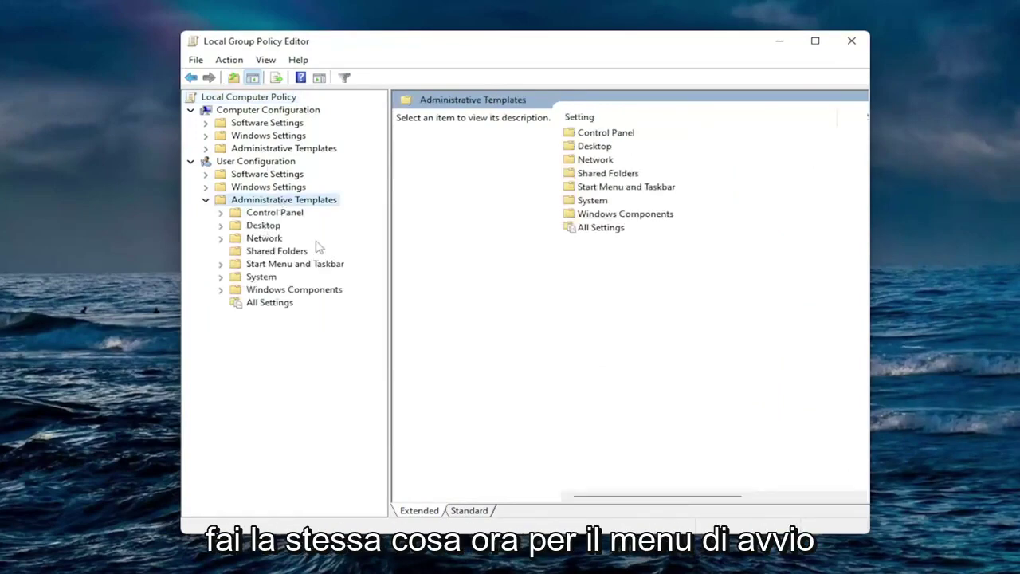
left_click(279, 266)
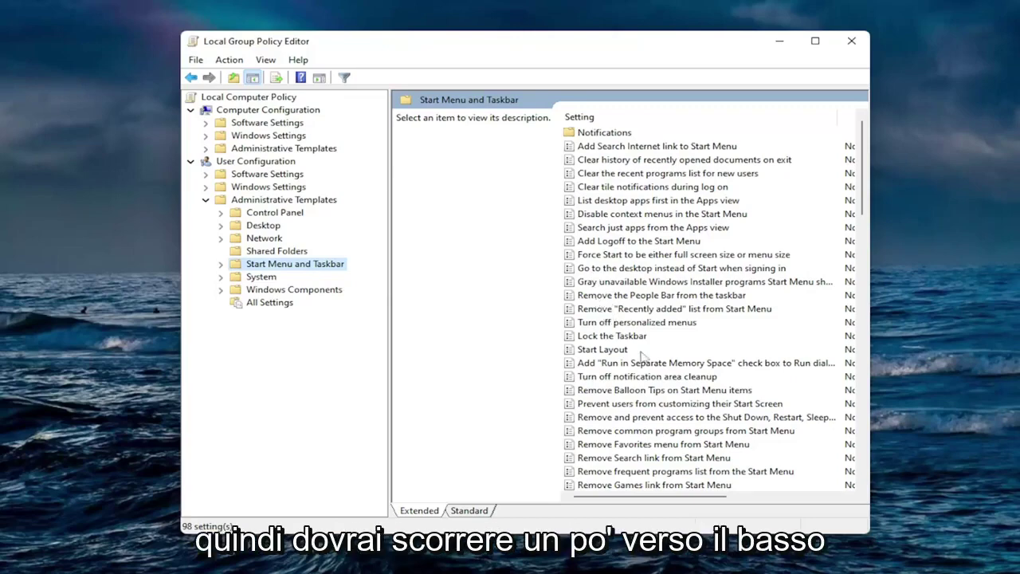
scroll(641, 355, "down", 5)
scroll(639, 355, "down", 4)
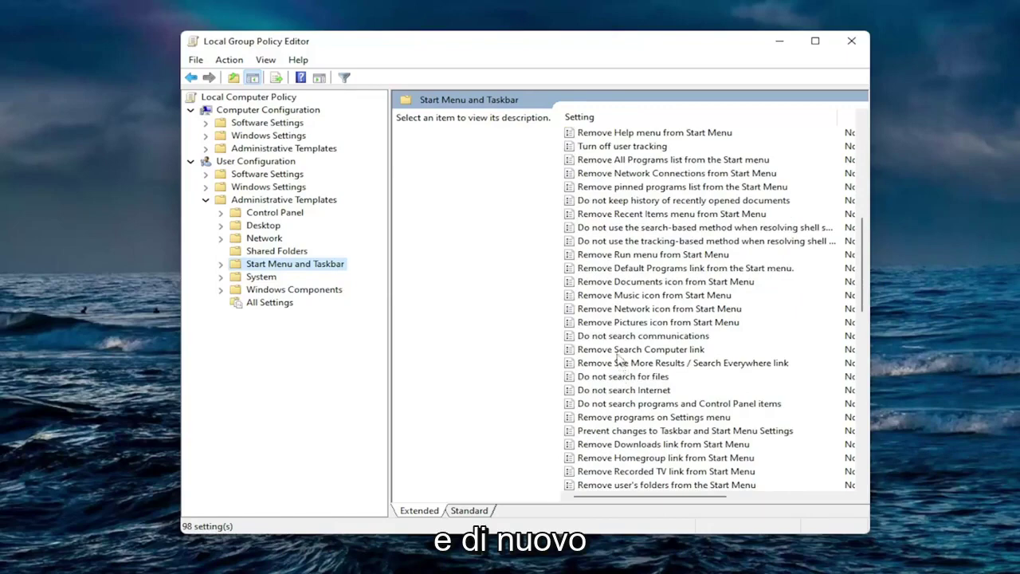
scroll(619, 358, "down", 1)
scroll(619, 359, "down", 1)
left_click(623, 445)
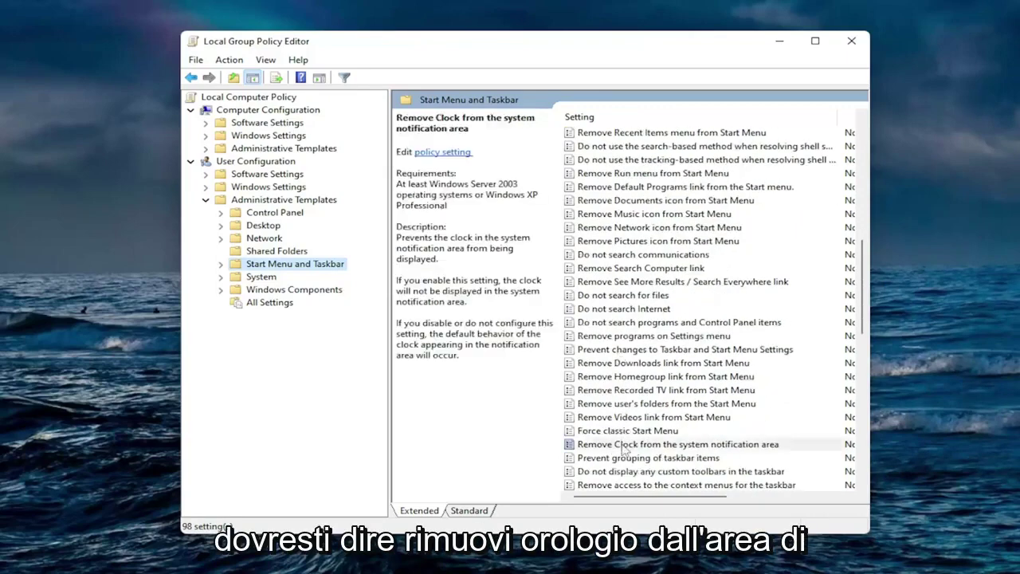
scroll(639, 403, "down", 2)
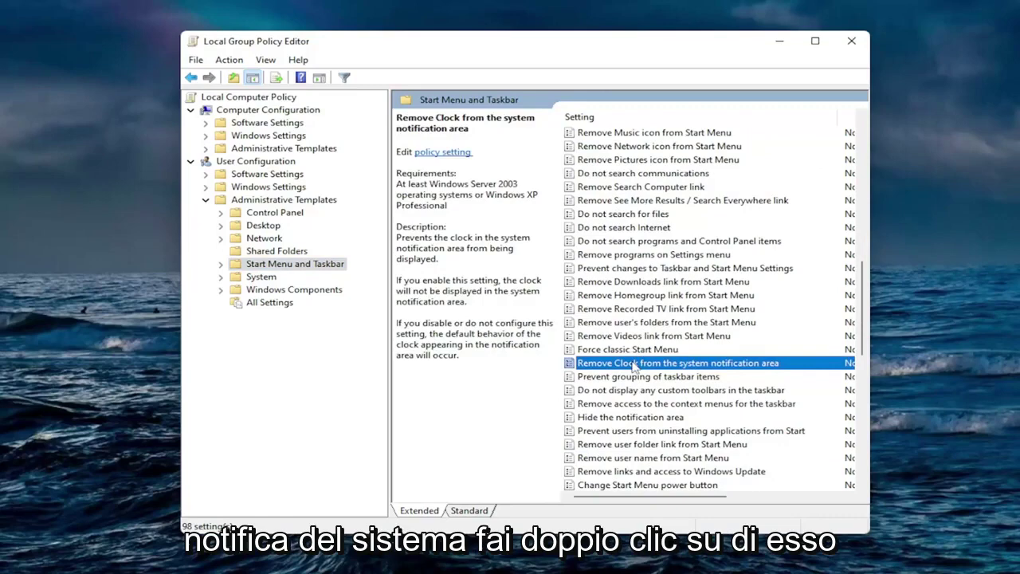
Step: Set 'Remove Clock from the system notification area' to Enabled and confirm it
double_click(634, 364)
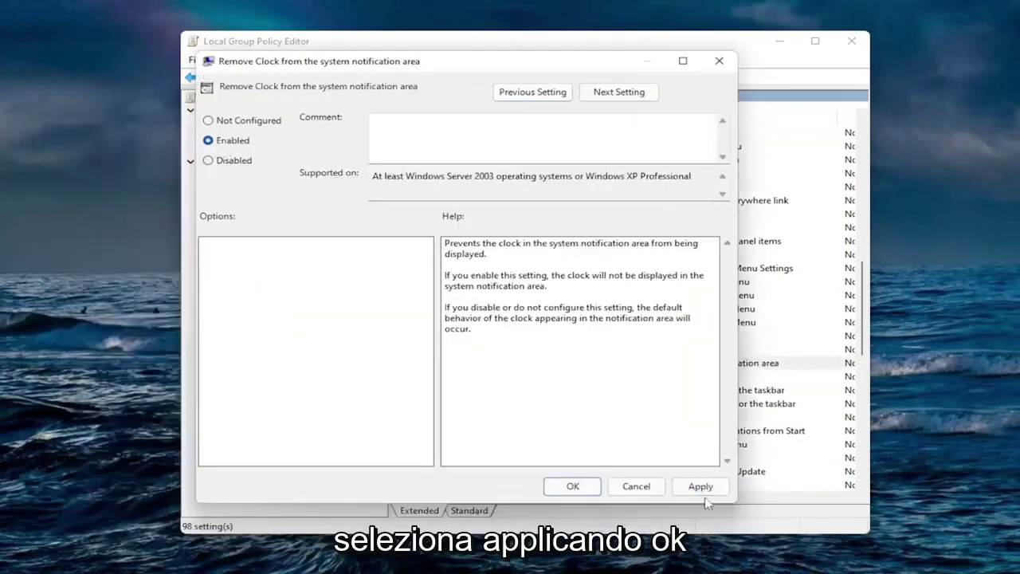
left_click(698, 484)
left_click(572, 483)
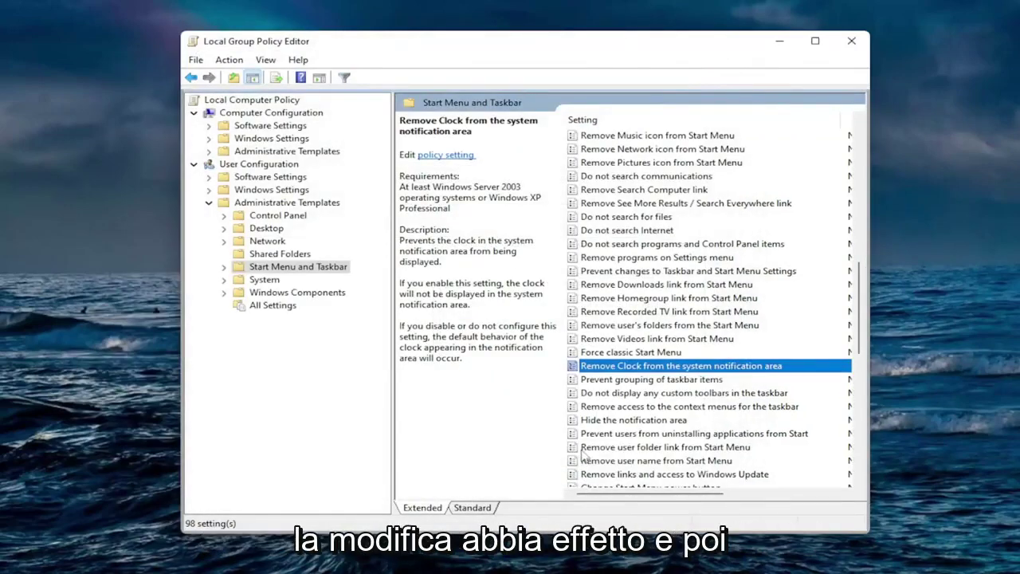
double_click(614, 366)
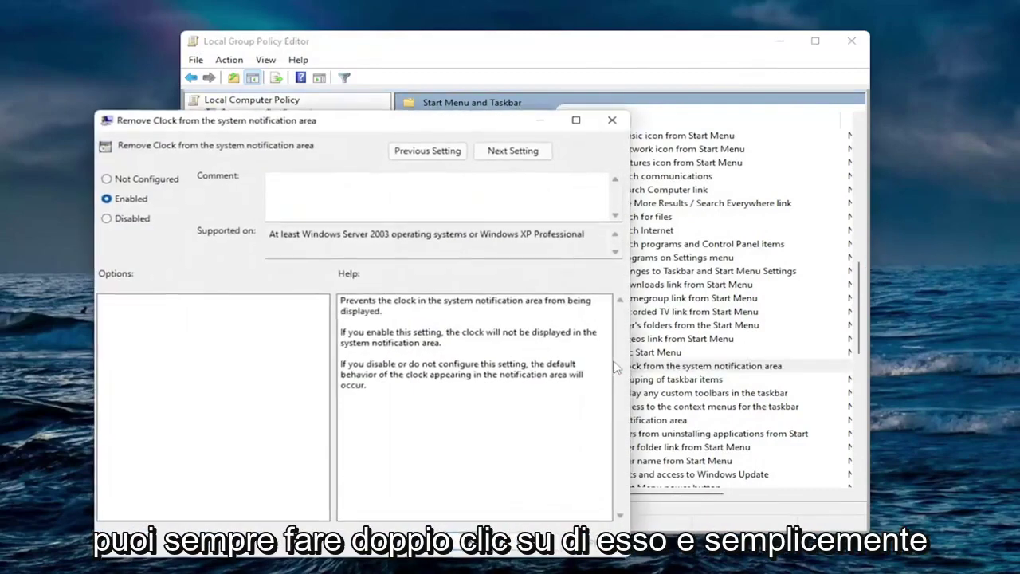
left_click(140, 183)
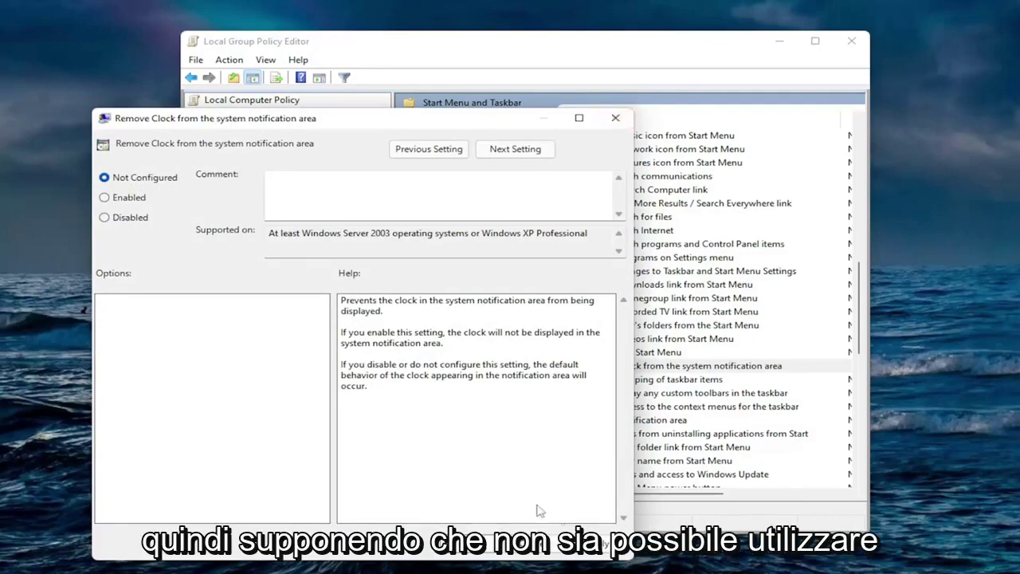
left_click(488, 544)
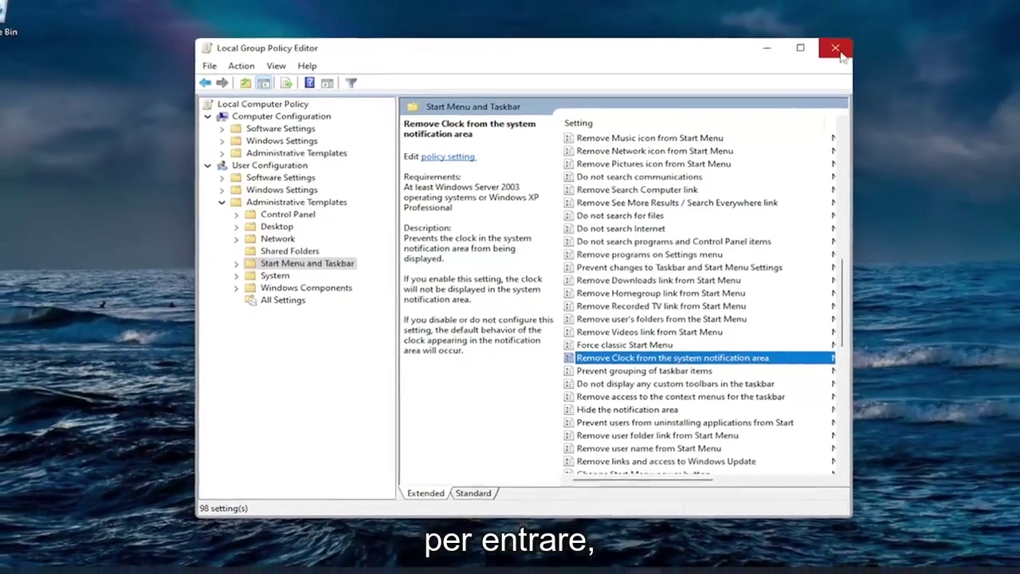
Step: Close Group Policy Editor and run Registry Editor ('regedit') as administrator from Search
left_click(838, 51)
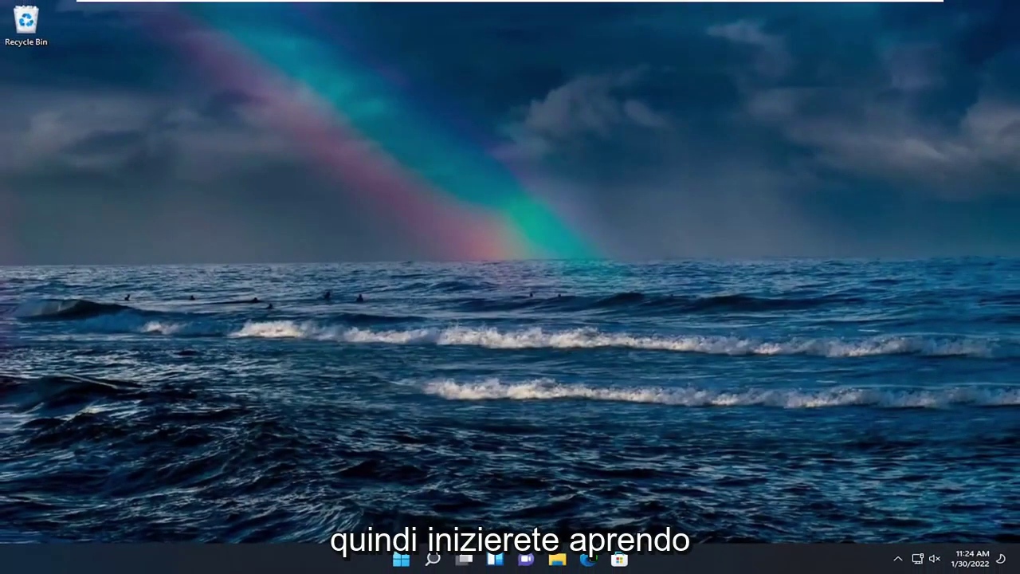
left_click(436, 559)
type("reg")
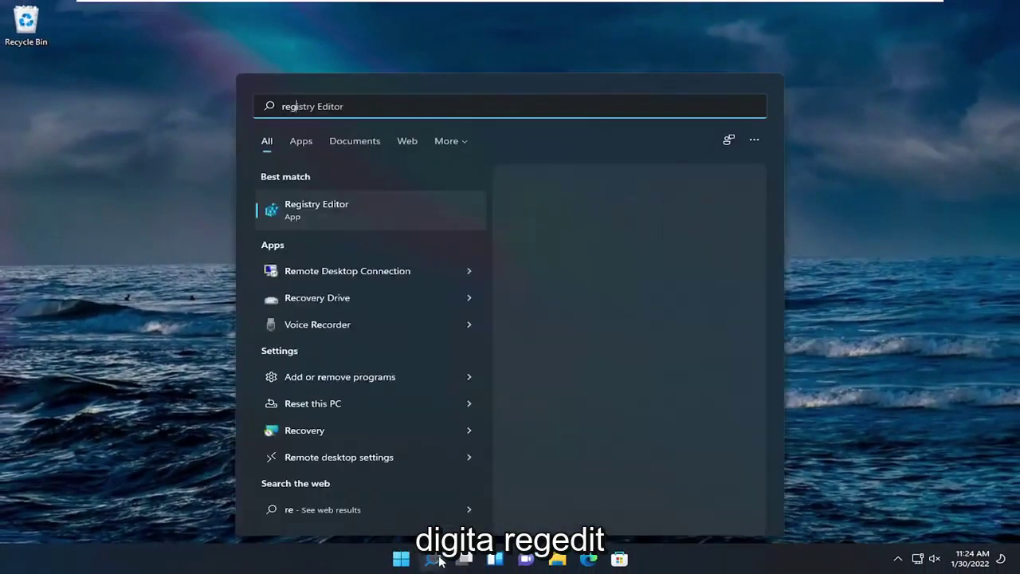
type("edit")
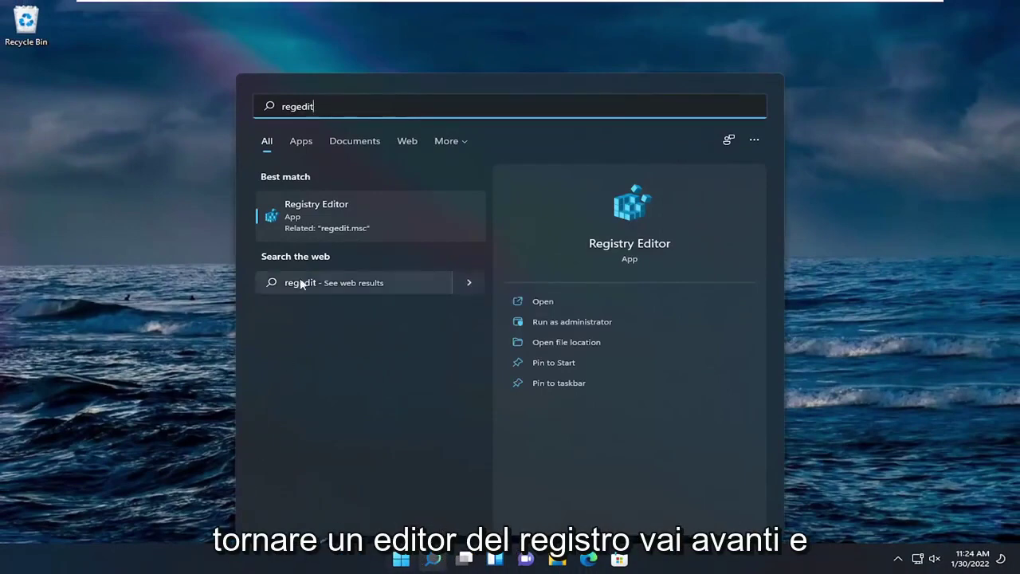
right_click(312, 210)
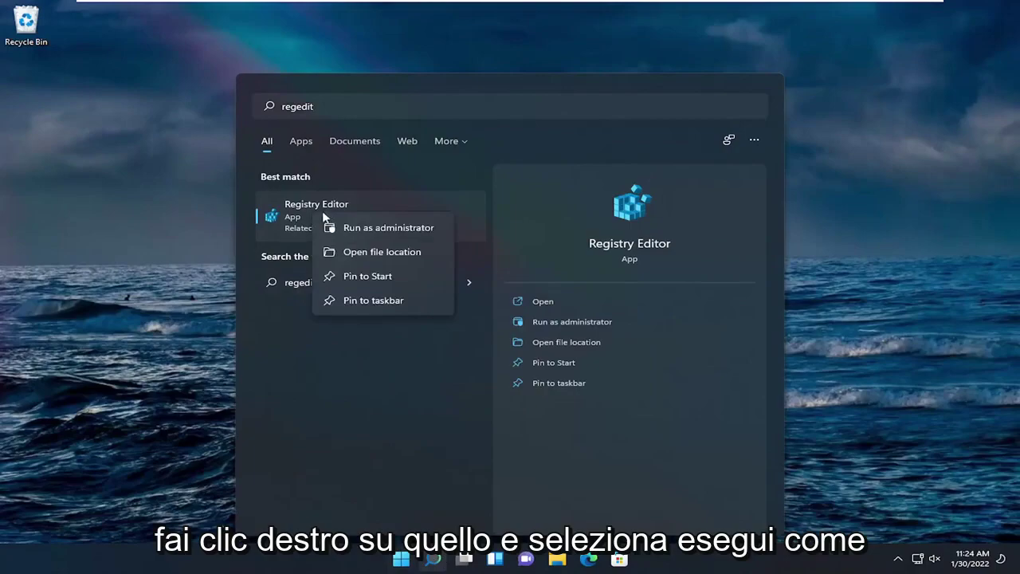
left_click(367, 229)
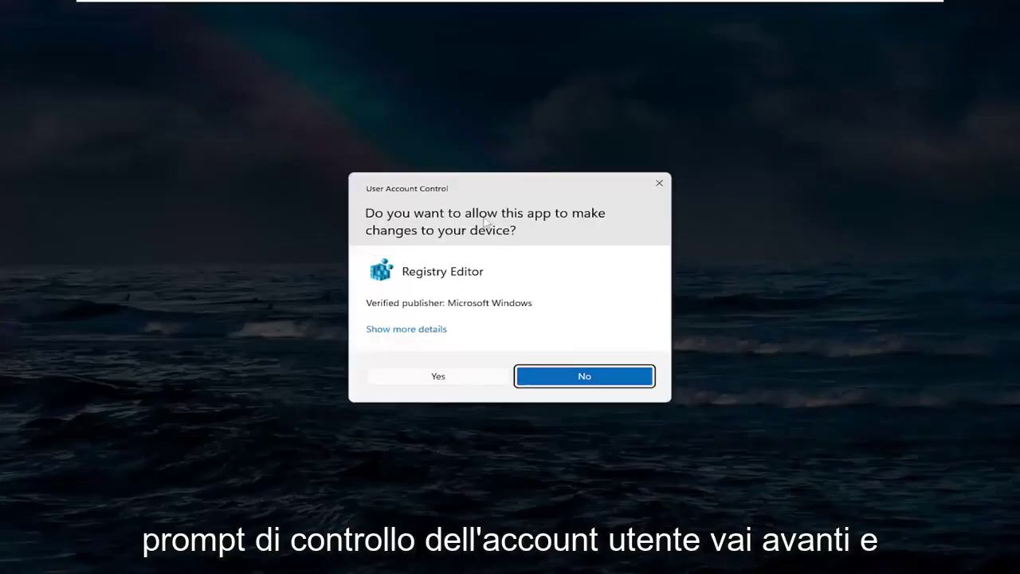
left_click(437, 378)
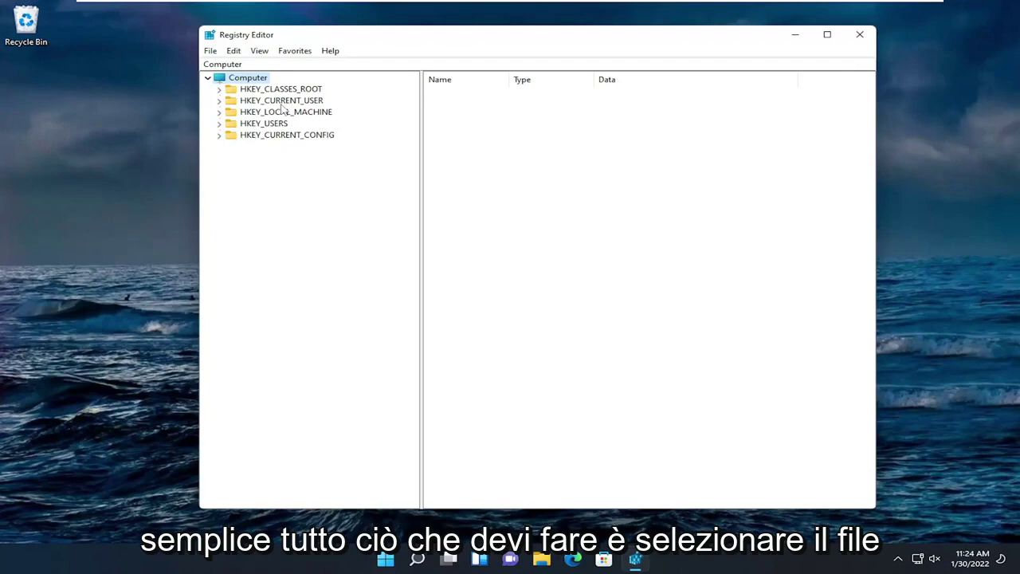
left_click(213, 51)
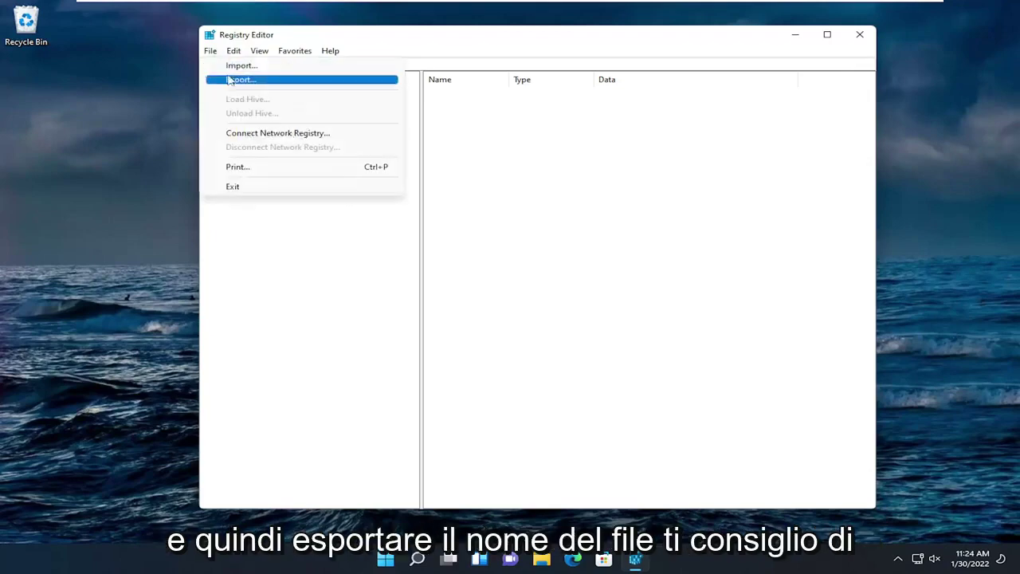
left_click(233, 80)
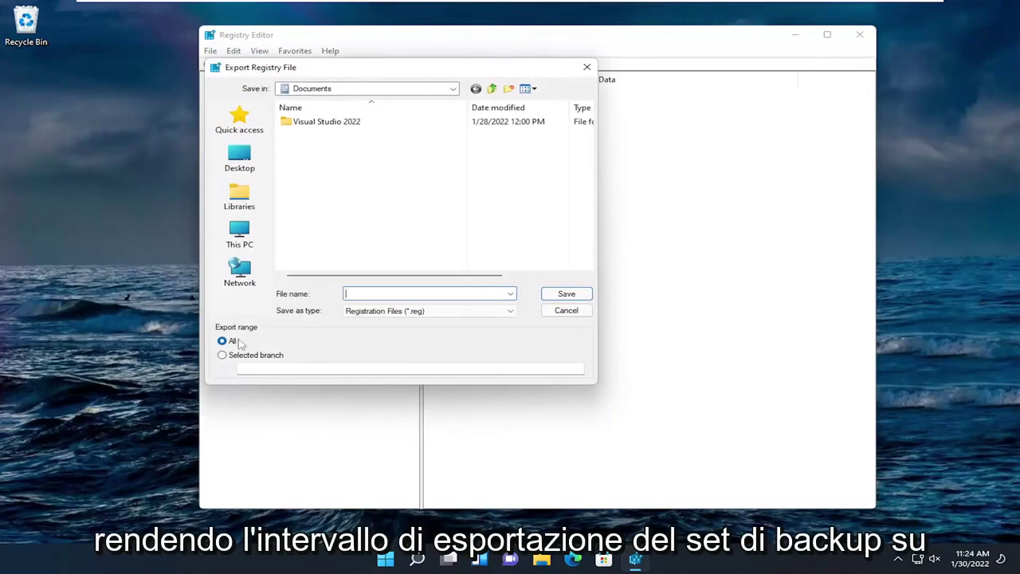
left_click(563, 312)
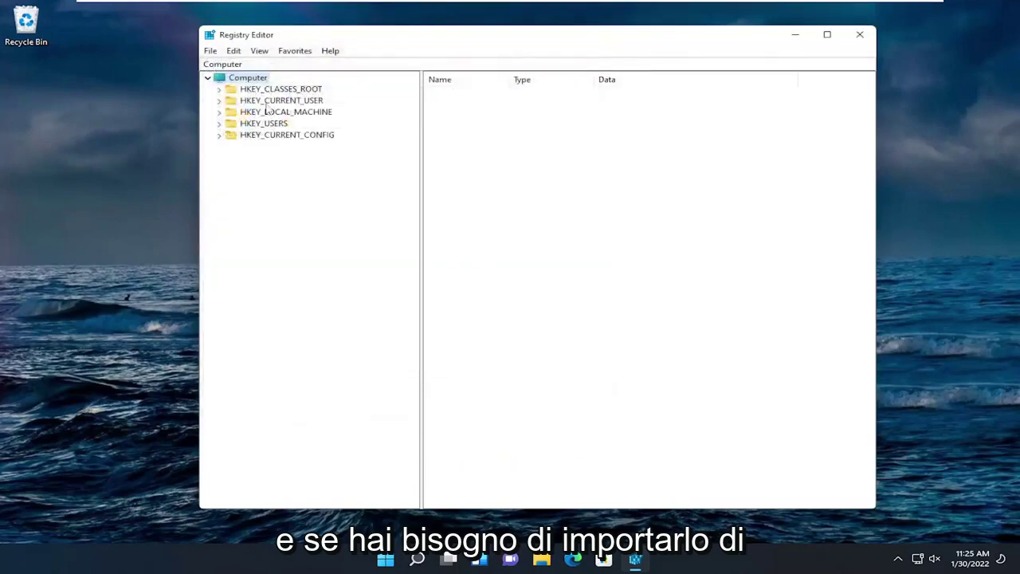
left_click(211, 50)
left_click(231, 66)
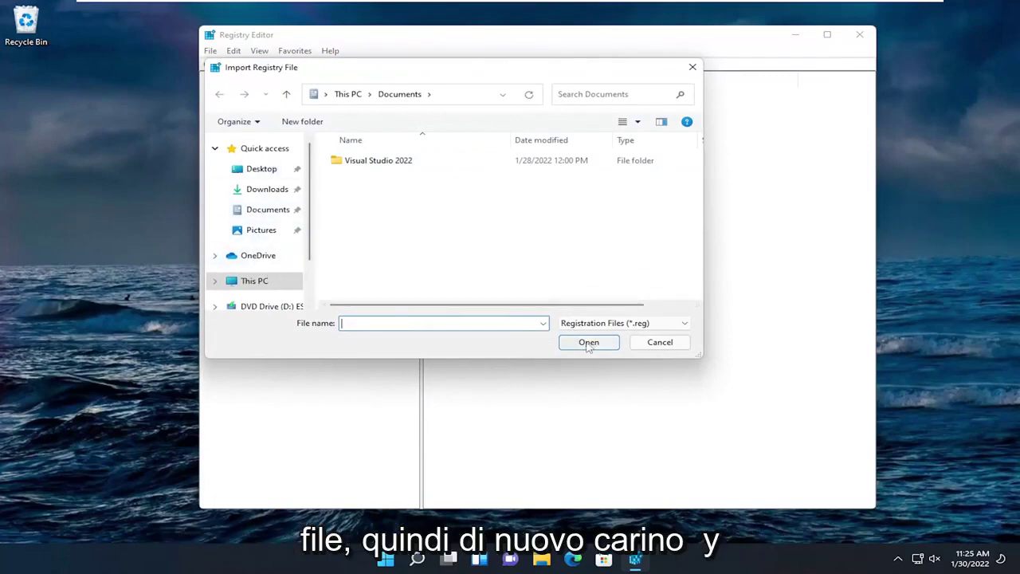
left_click(649, 346)
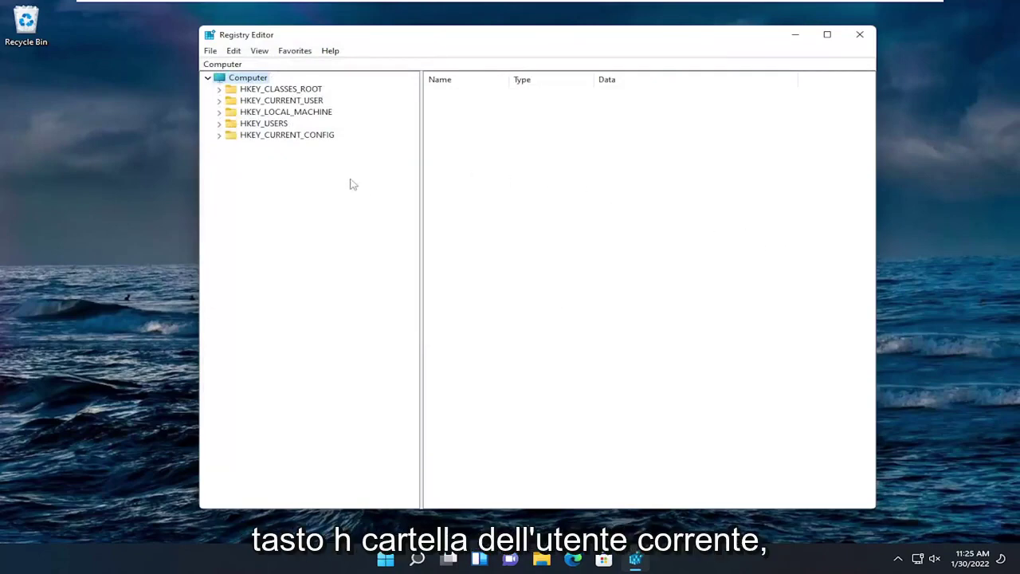
Step: Navigate to HKEY_CURRENT_USER\Software\Microsoft\Windows\CurrentVersion\Policies\Explorer to show its values
double_click(303, 100)
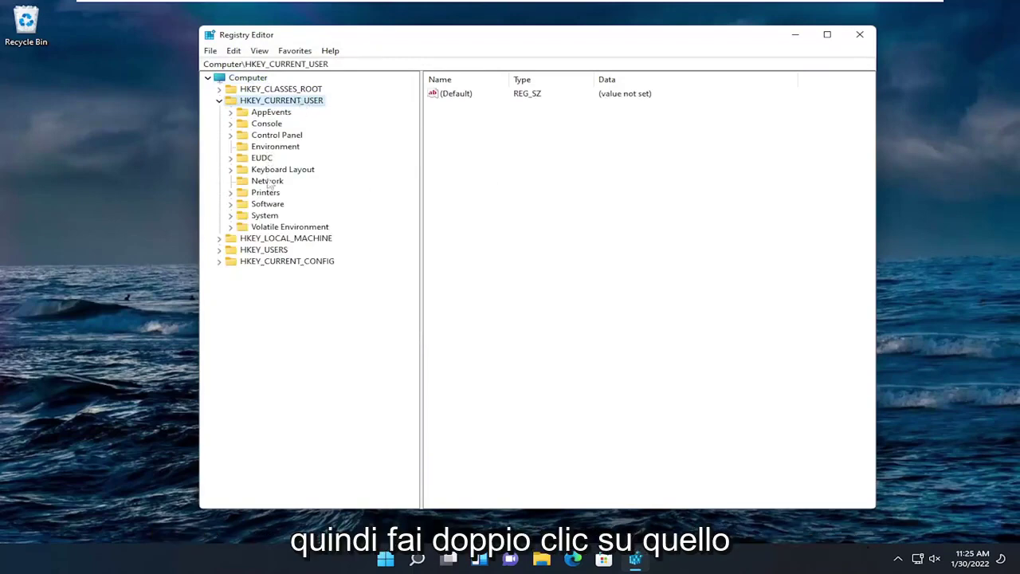
double_click(267, 204)
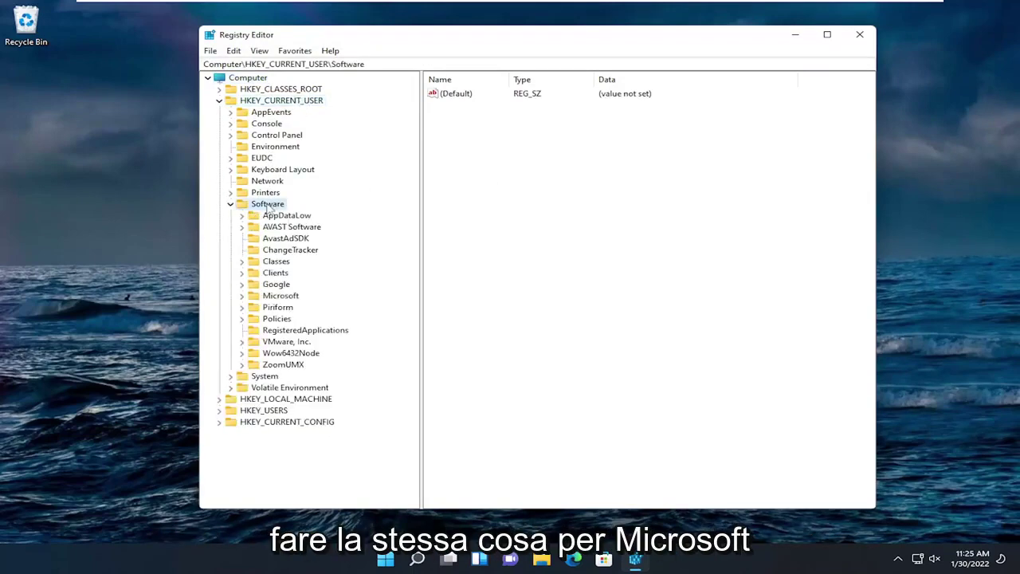
double_click(274, 296)
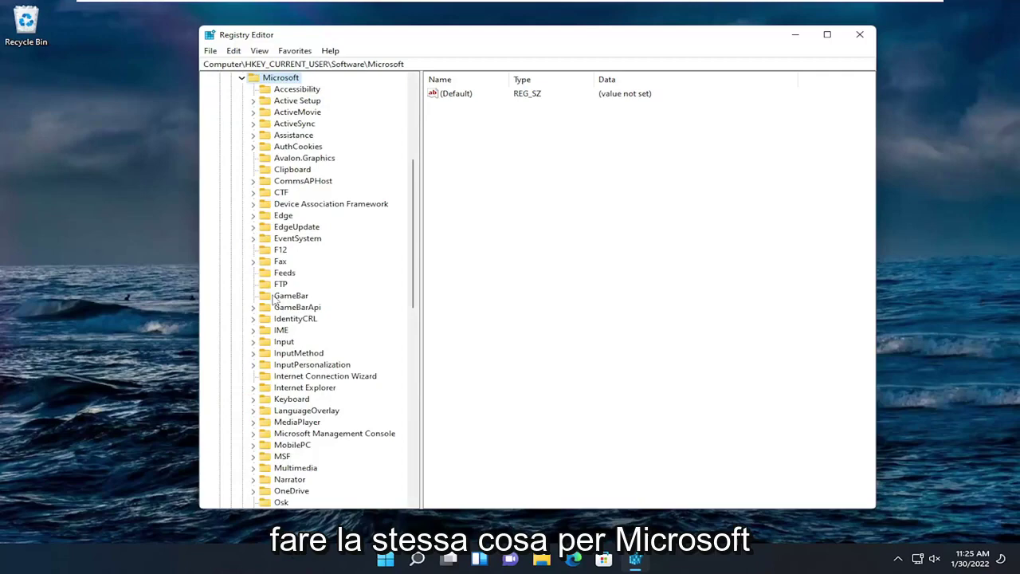
scroll(275, 297, "down", 9)
scroll(275, 297, "down", 5)
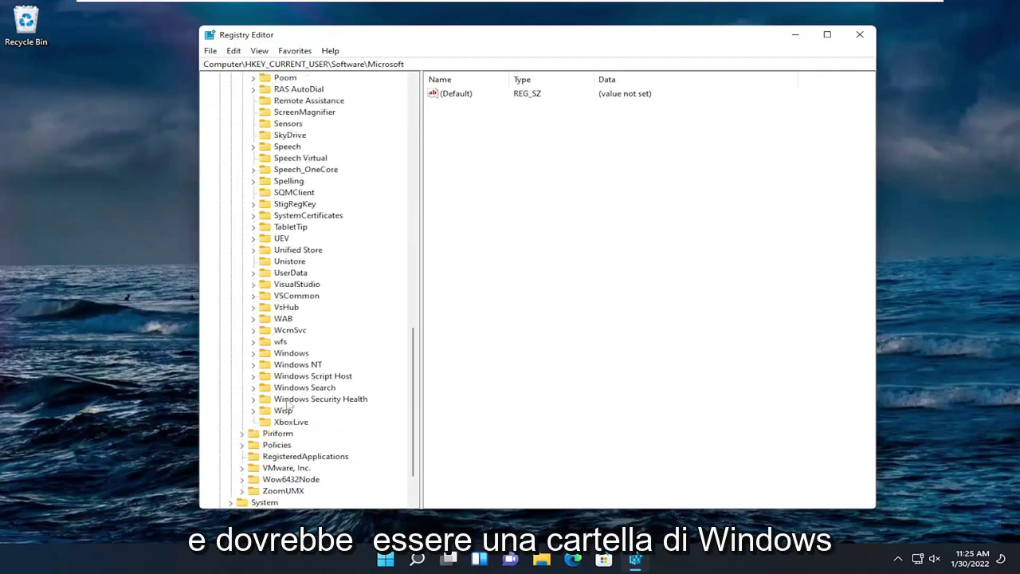
double_click(285, 355)
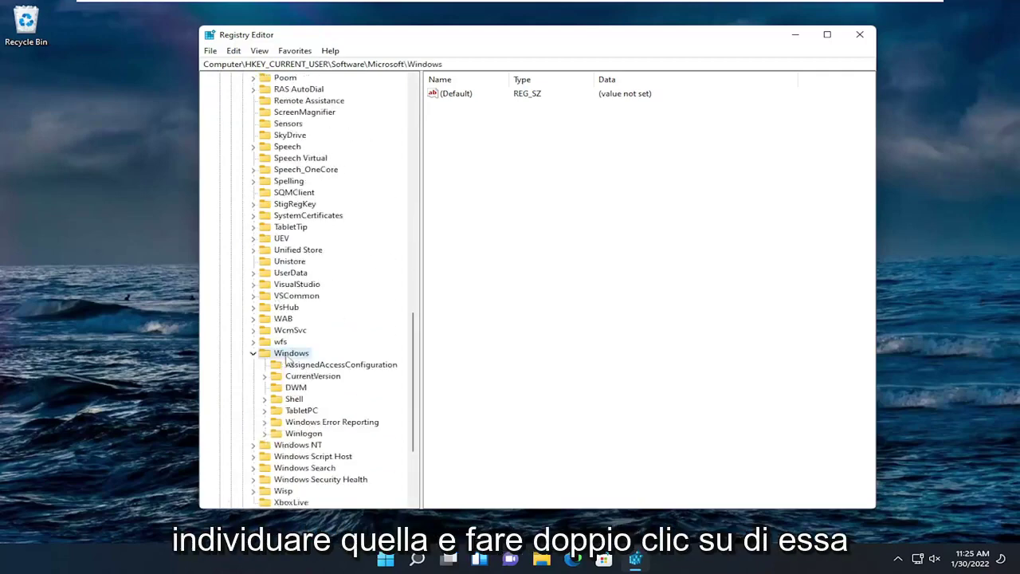
left_click(303, 377)
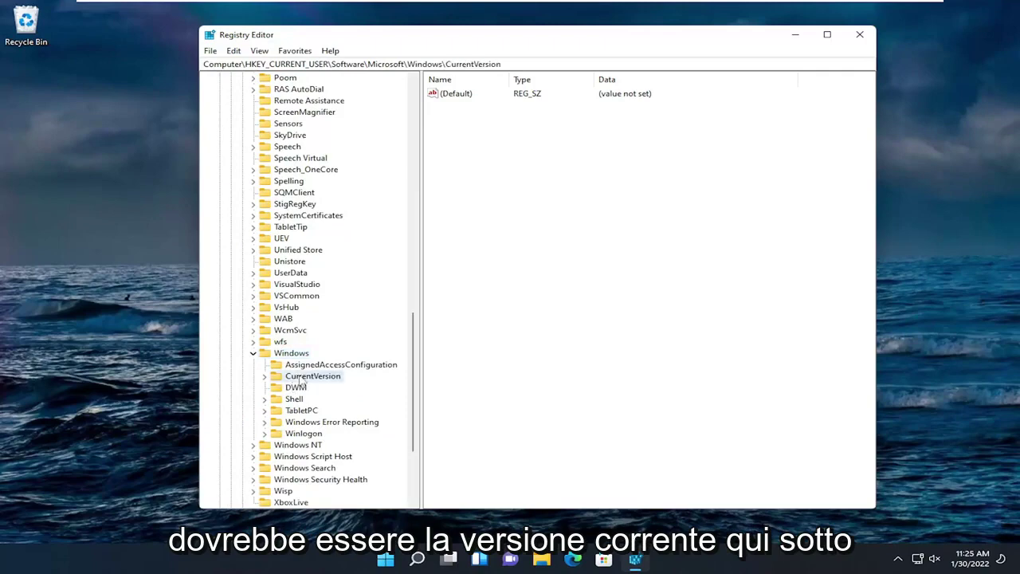
double_click(302, 378)
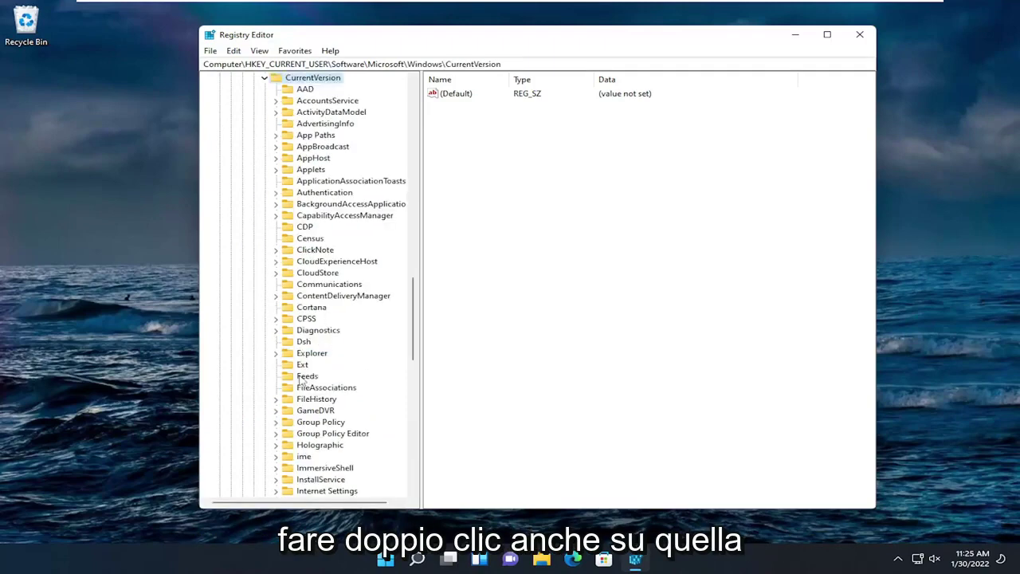
scroll(303, 374, "down", 7)
double_click(311, 320)
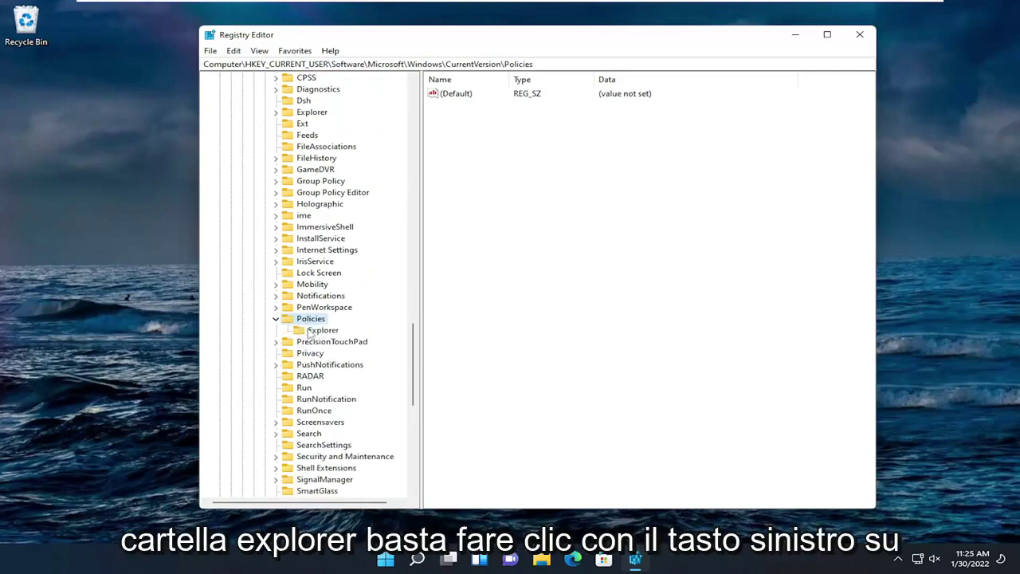
left_click(323, 330)
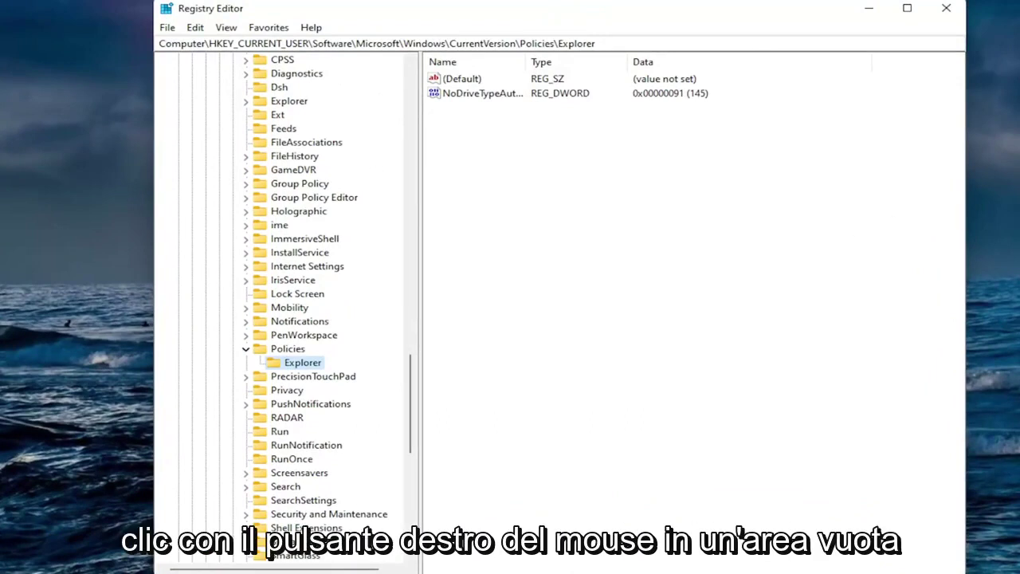
Step: Create a new DWORD (32-bit) value named HideClock in the Explorer key
right_click(588, 176)
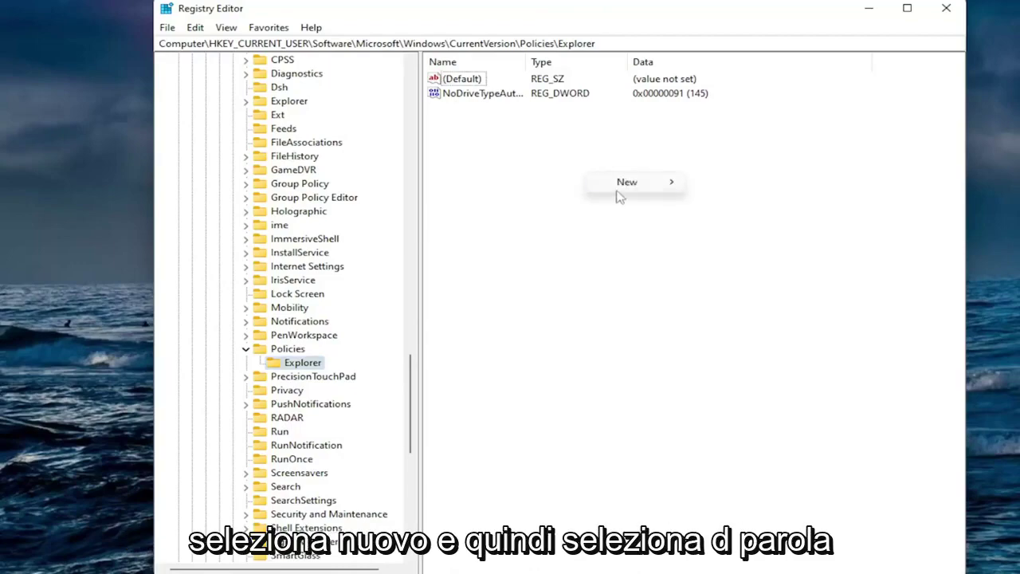
mouse_move(626, 192)
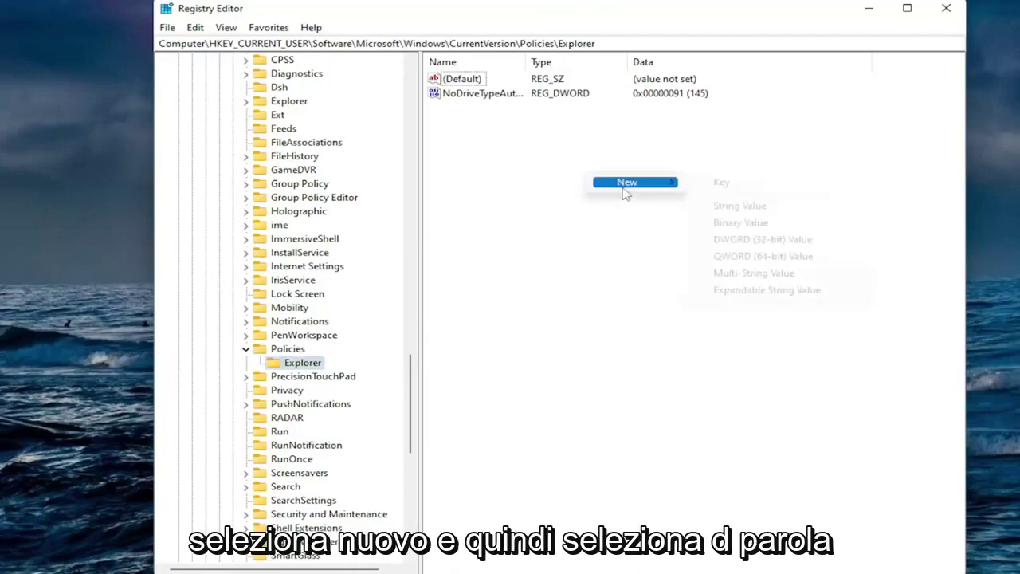
left_click(725, 241)
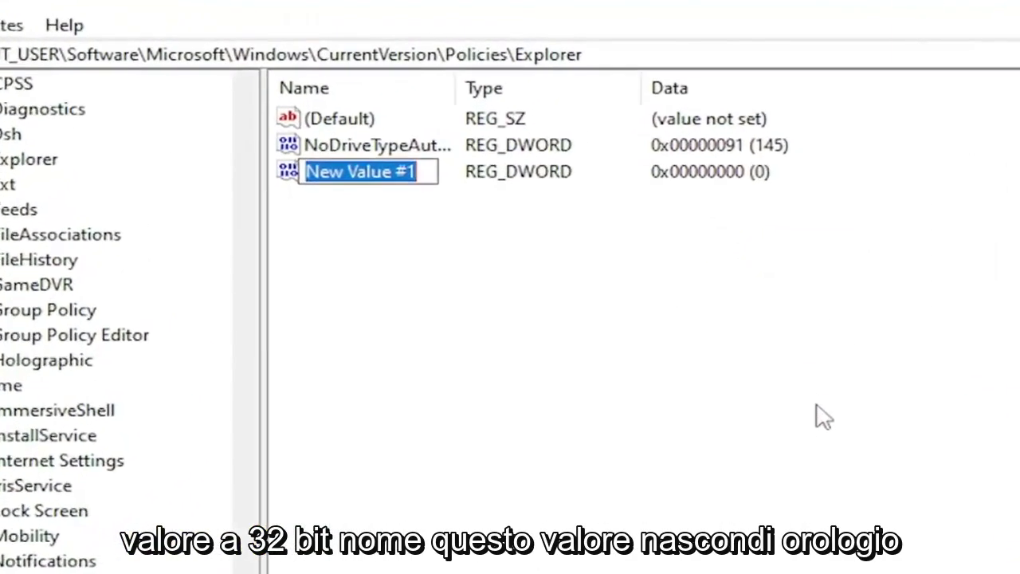
type("HideClock")
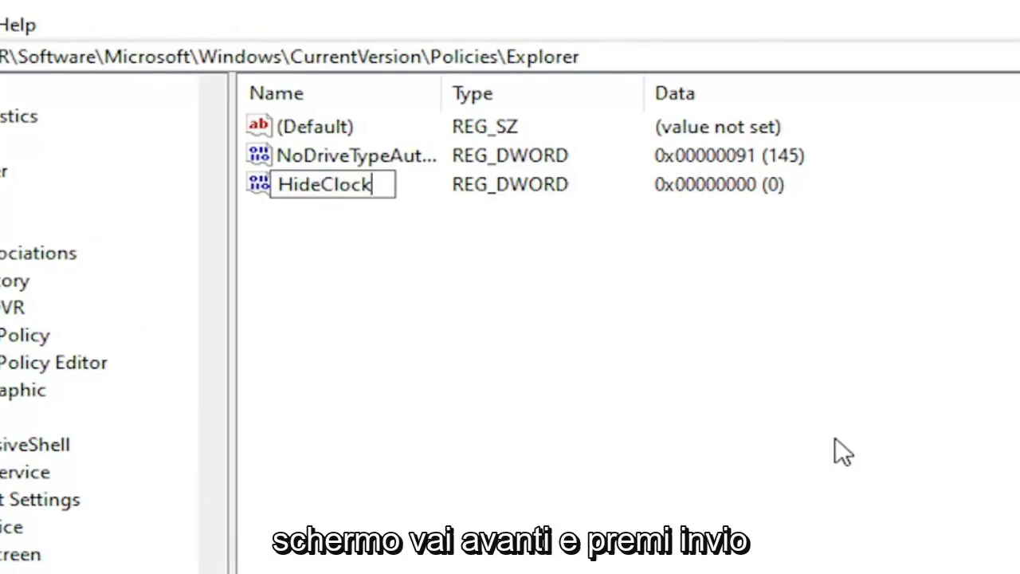
key("Return")
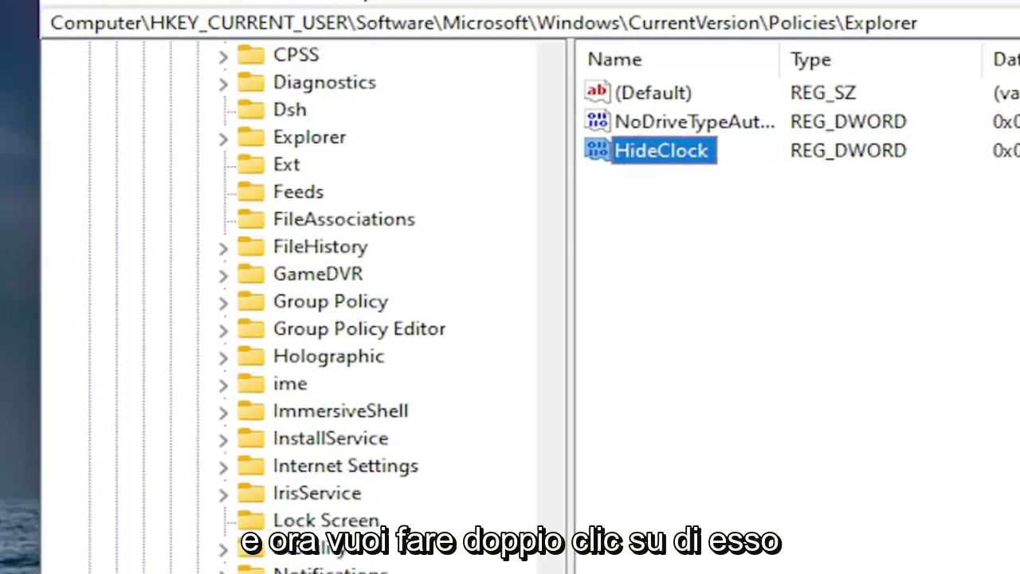
Step: Set the HideClock value data to 1
key("Return")
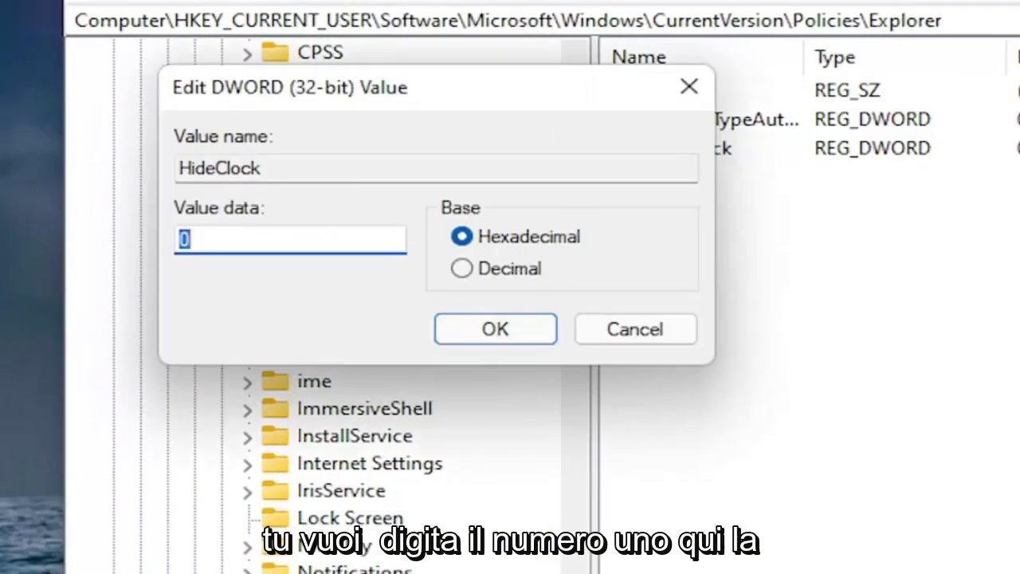
type("1")
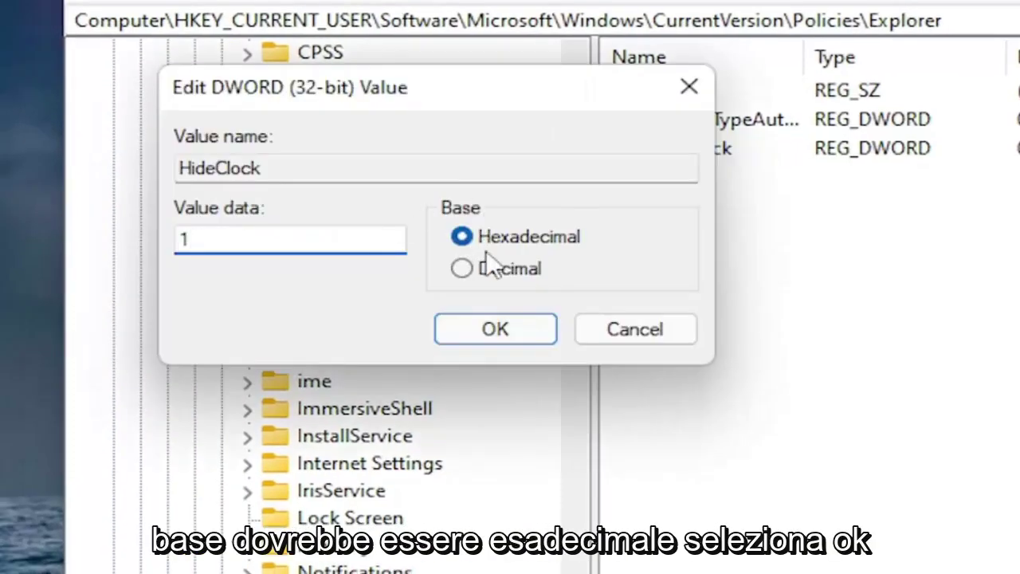
left_click(492, 327)
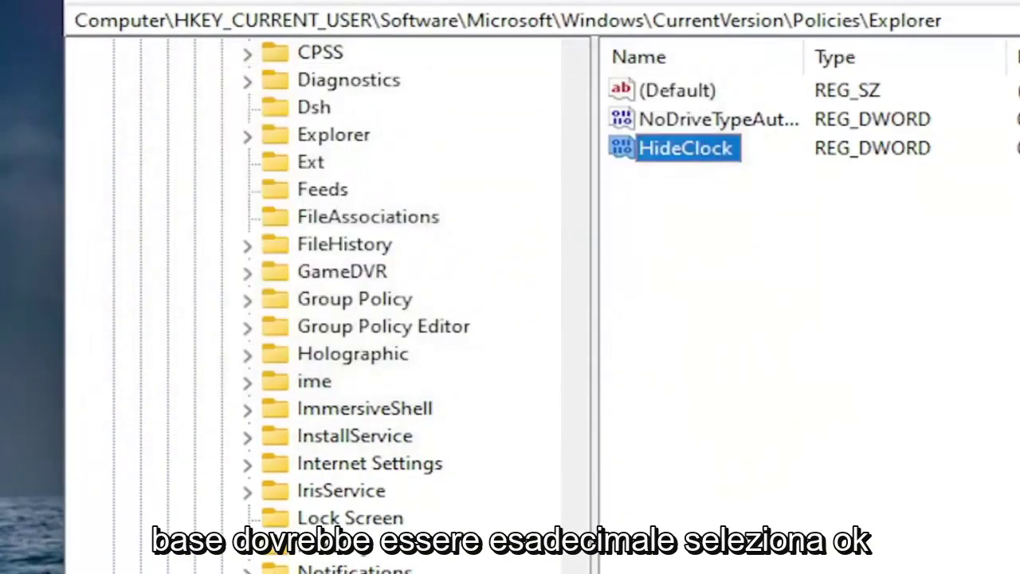
Step: Collapse the Windows key in the Registry Editor tree
scroll(358, 319, "down", 15)
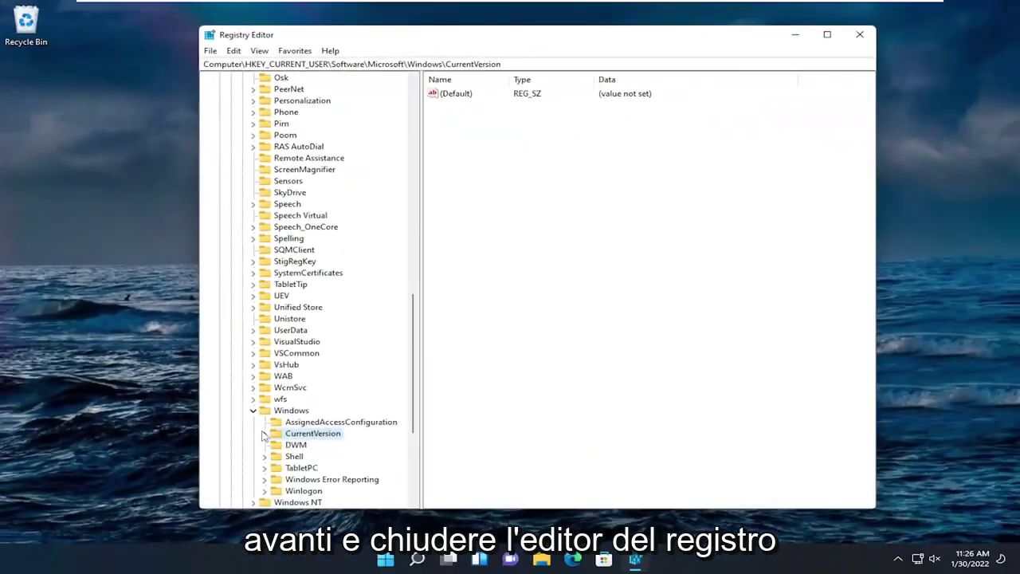
left_click(241, 492)
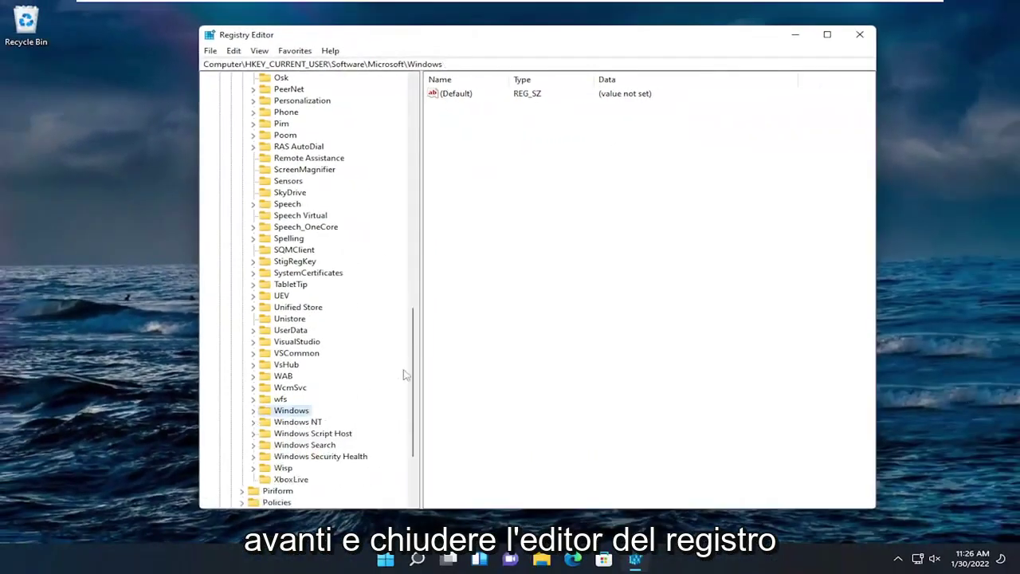